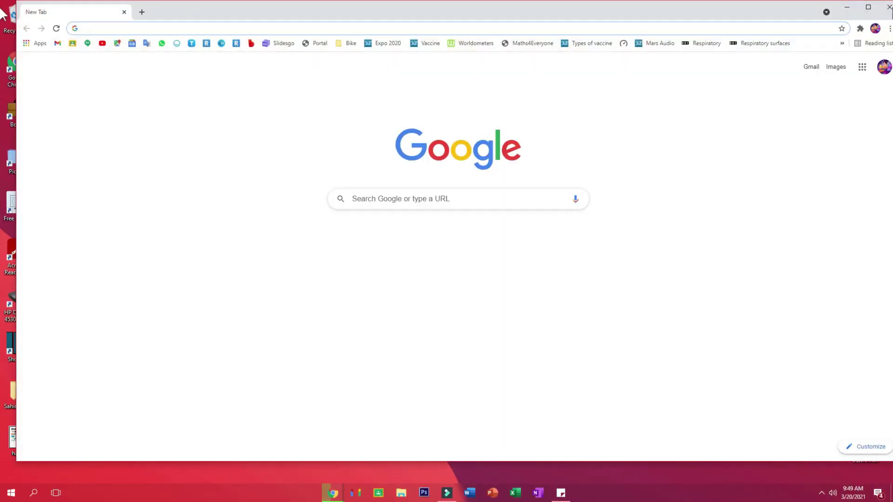
Step: Maximize Chrome, load YouTube from the Google apps grid, then restore the window smaller
left_click(868, 7)
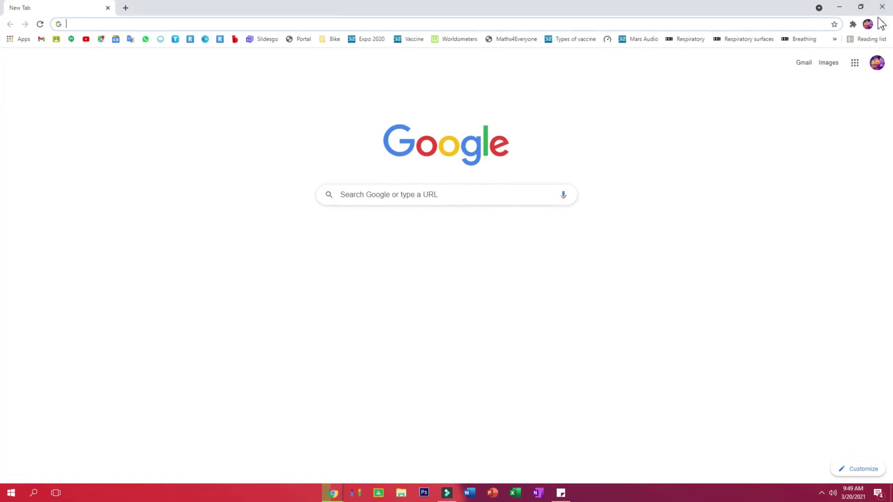
left_click(856, 62)
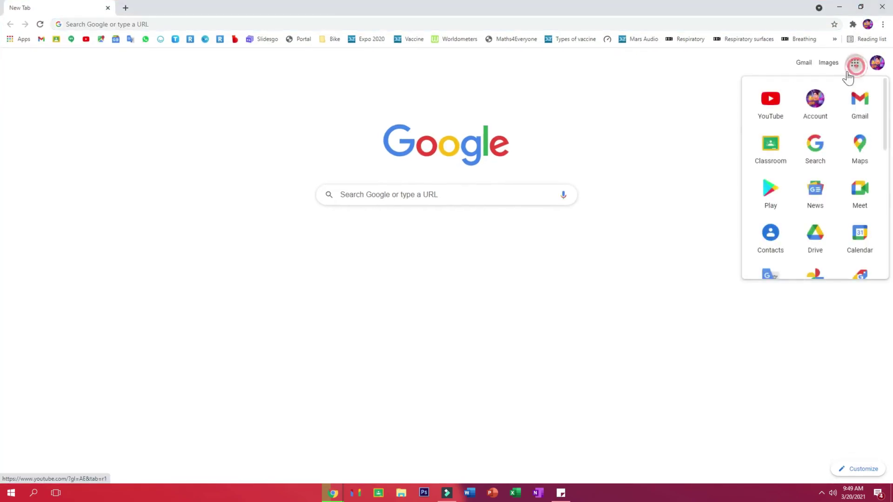
left_click(770, 97)
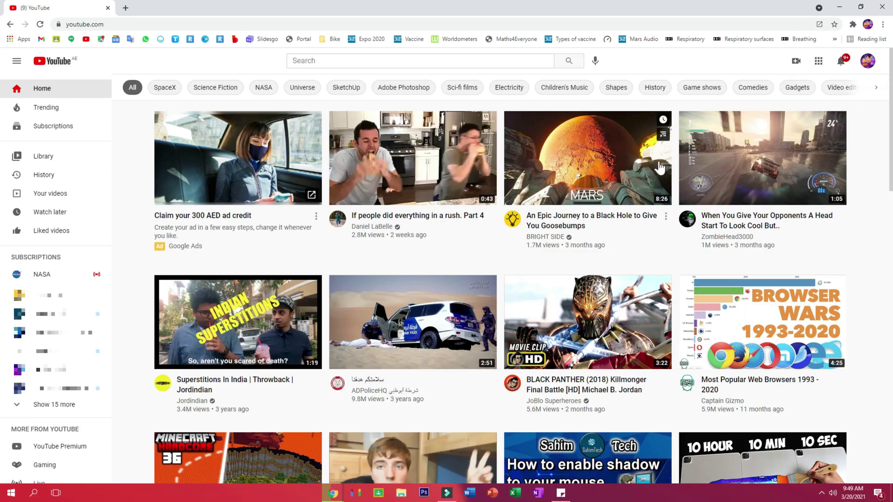
left_click_drag(637, 7, 446, 81)
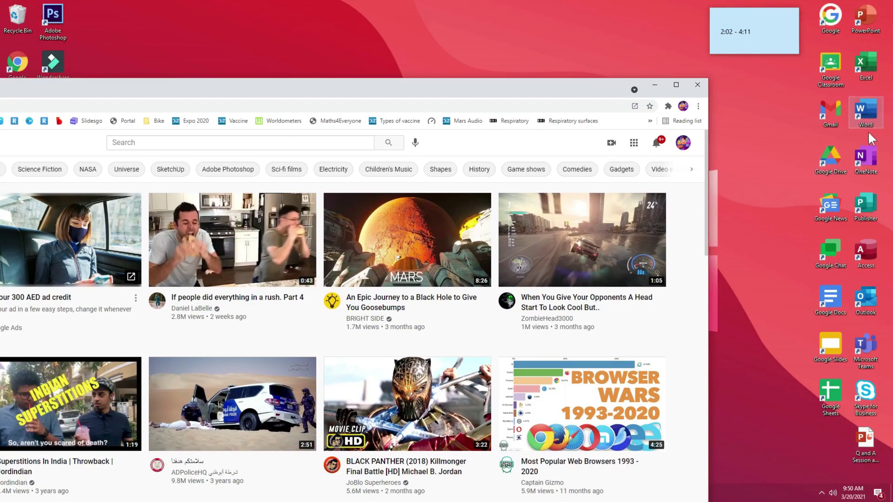
Step: Create a Chrome shortcut named 'YouTube' with 'Open as window' ticked
left_click(677, 85)
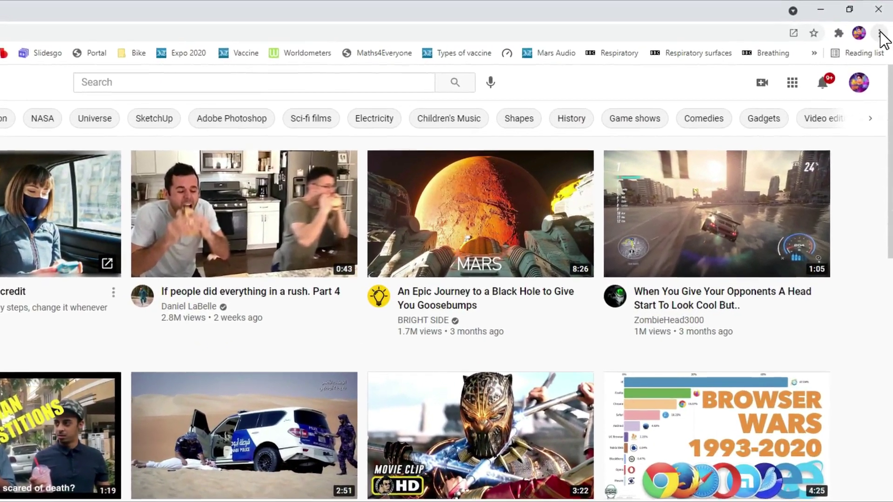
left_click(879, 33)
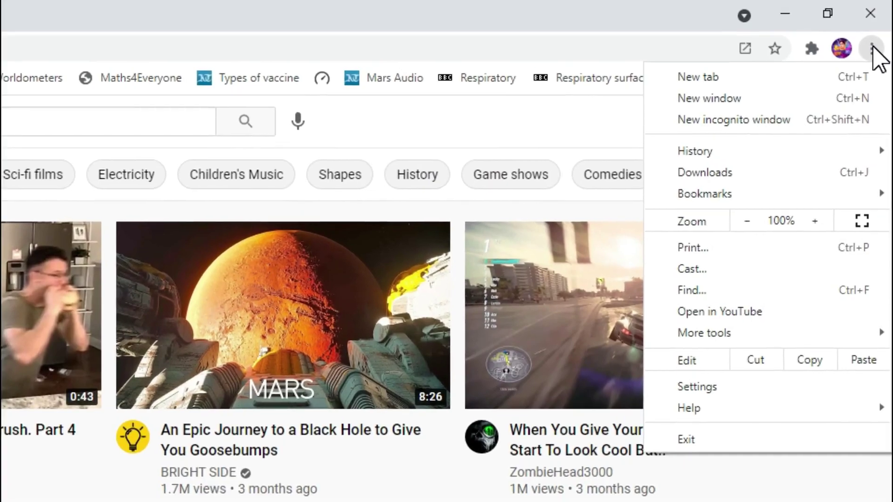
mouse_move(707, 336)
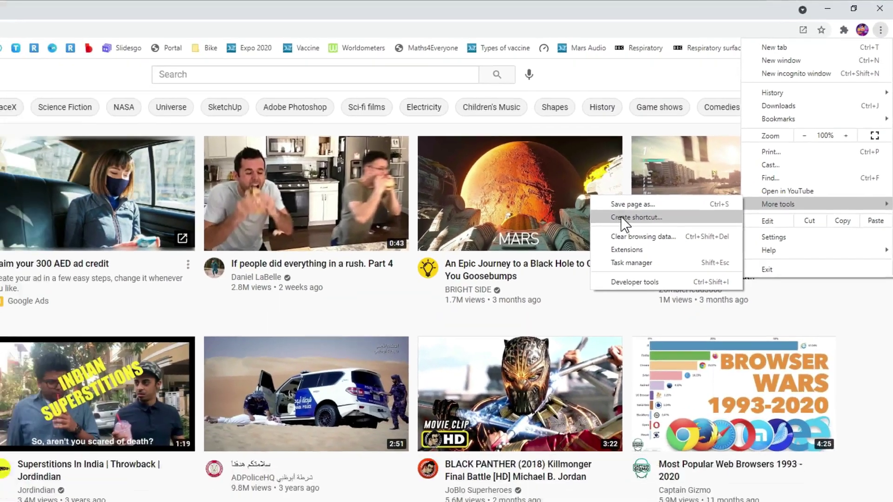
left_click(414, 357)
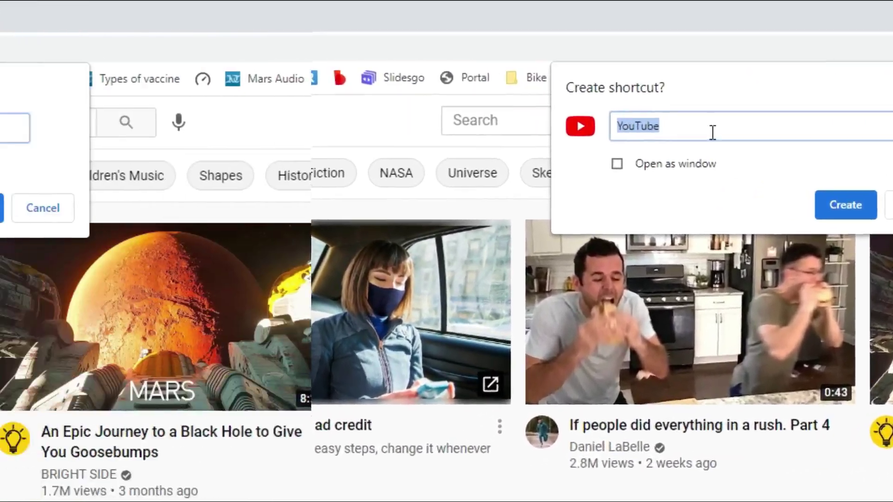
left_click(410, 103)
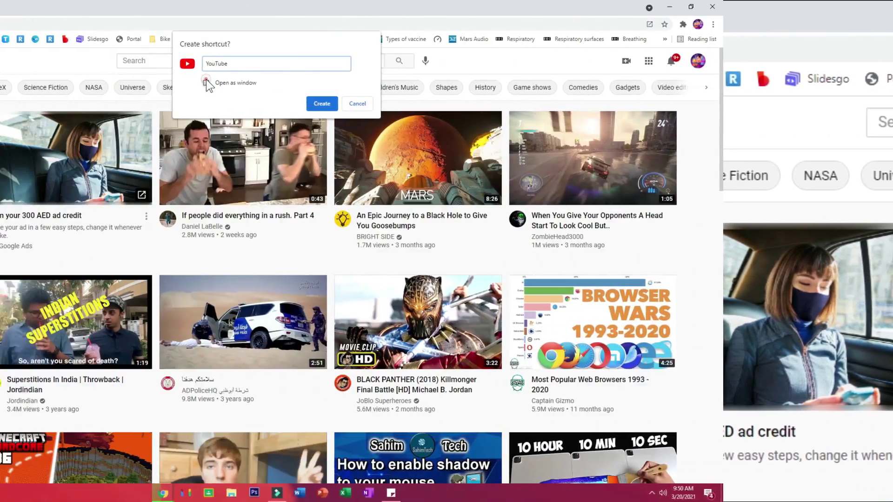
left_click(321, 166)
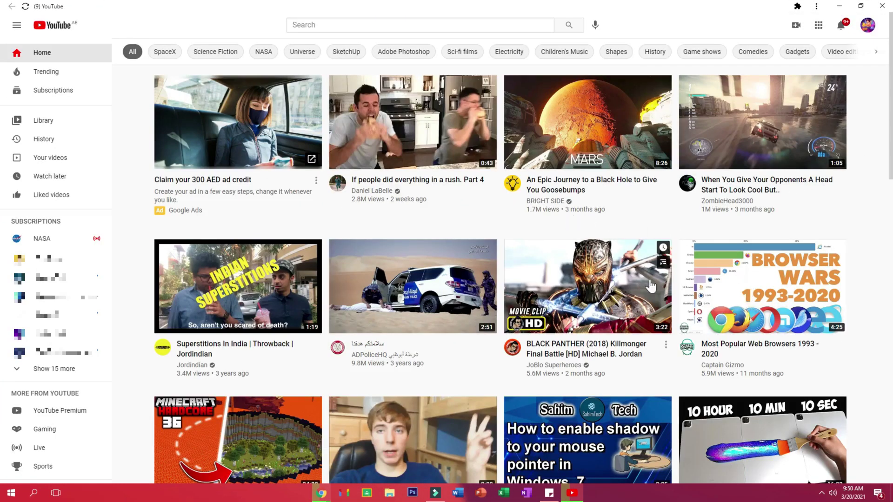
Step: Search YouTube for 'sahimtech' in the app window
left_click(494, 22)
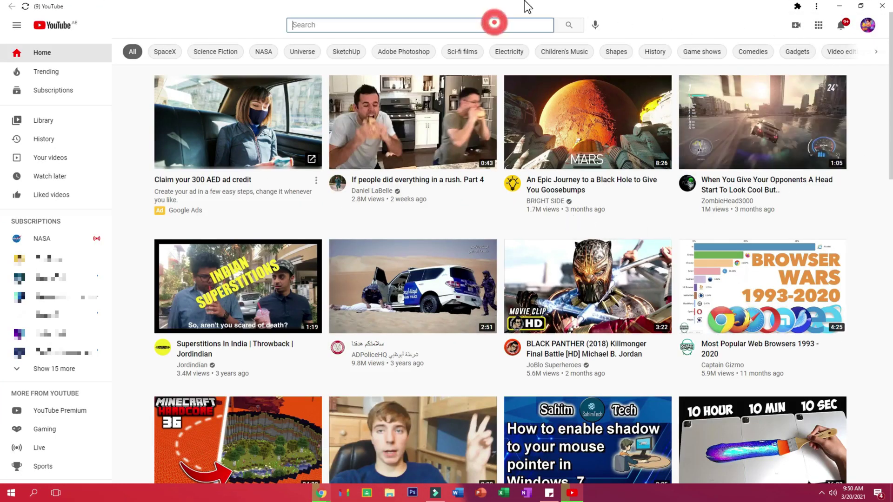
type("sahimte")
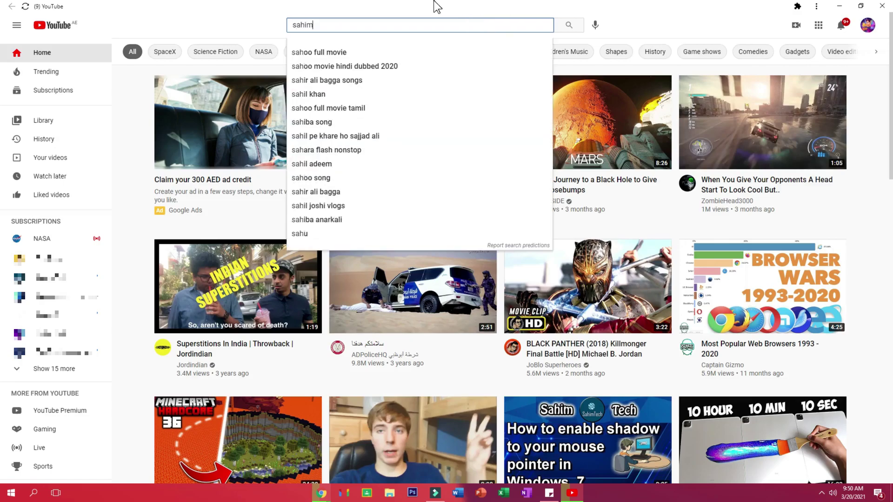
key("Return")
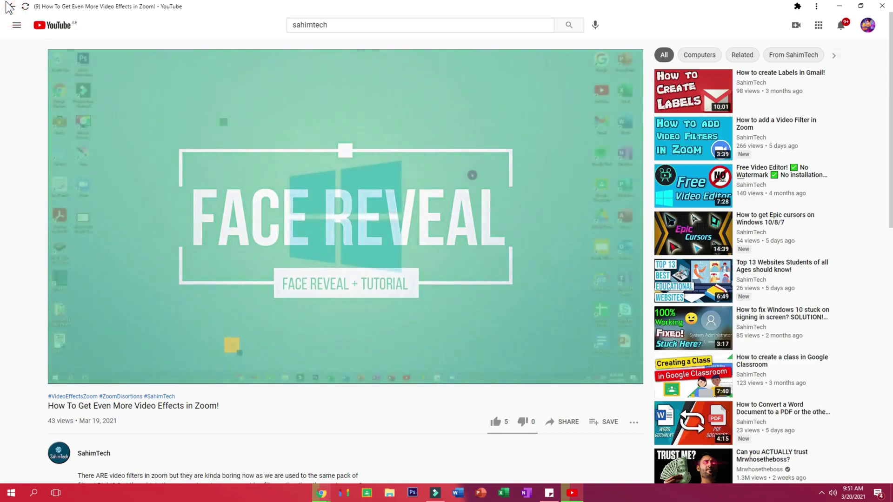
Step: Close the YouTube app window, minimize Chrome, and move the YouTube shortcut to mid-desktop
left_click(882, 6)
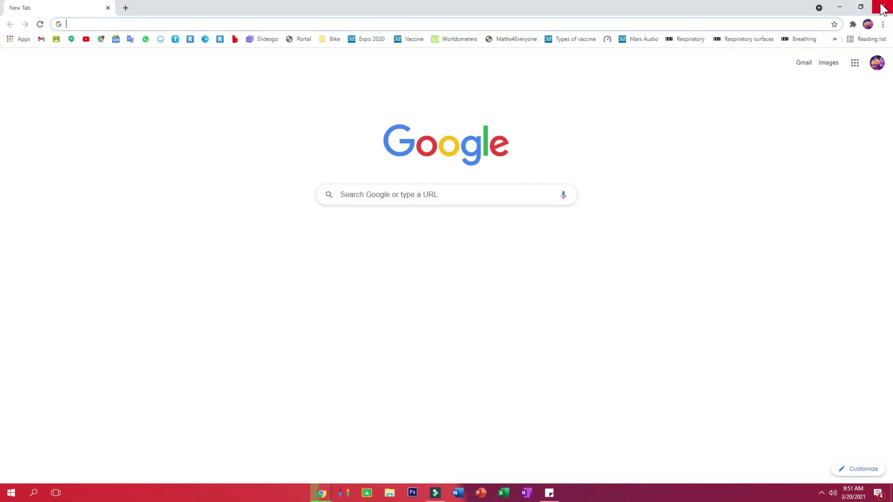
left_click(840, 6)
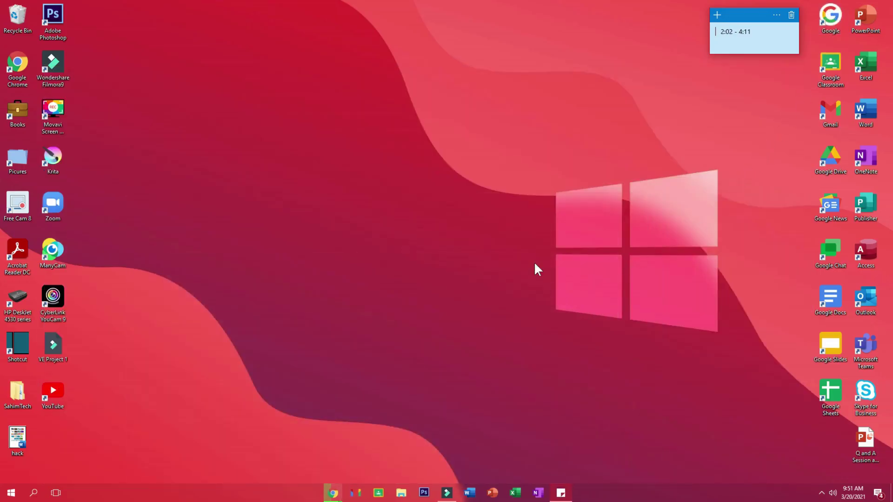
left_click_drag(51, 391, 312, 329)
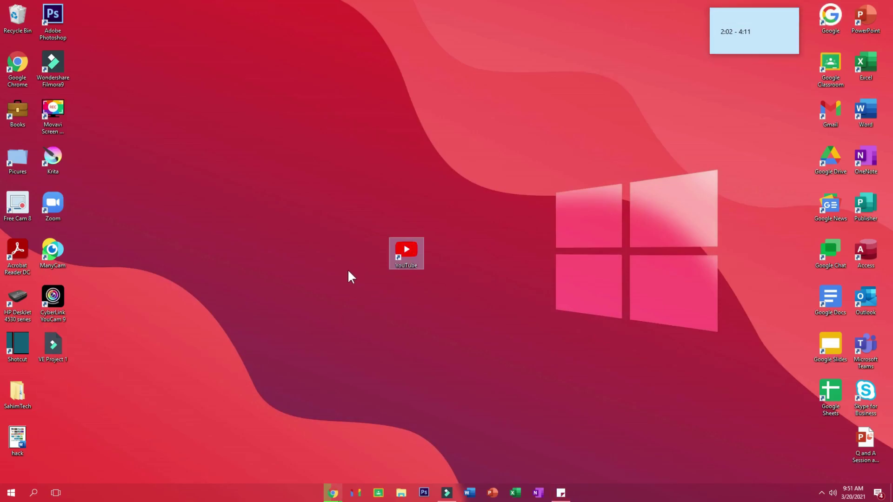
left_click_drag(440, 269, 468, 296)
Step: Select and then deselect the YouTube shortcut on the desktop
left_click_drag(478, 313, 411, 264)
left_click(477, 333)
left_click_drag(451, 314, 448, 313)
left_click_drag(448, 313, 382, 224)
left_click(459, 303)
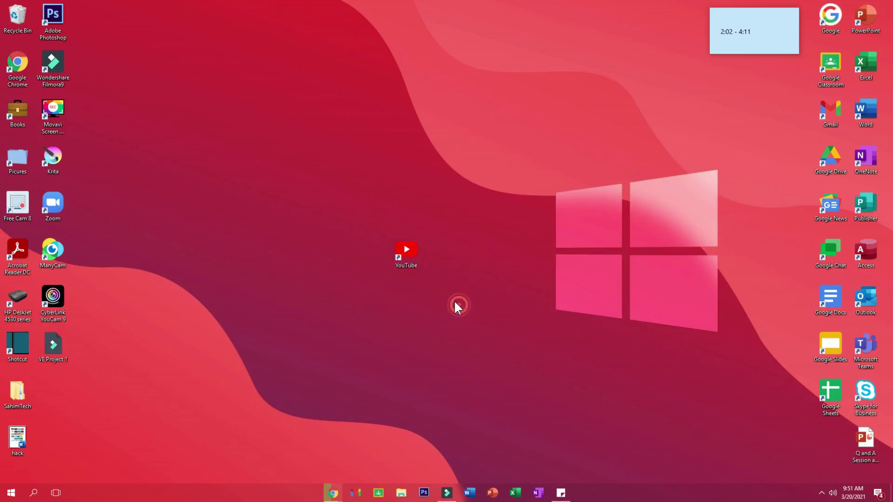
Step: Launch YouTube as an app from the desktop shortcut, close it, and reselect the shortcut
double_click(402, 256)
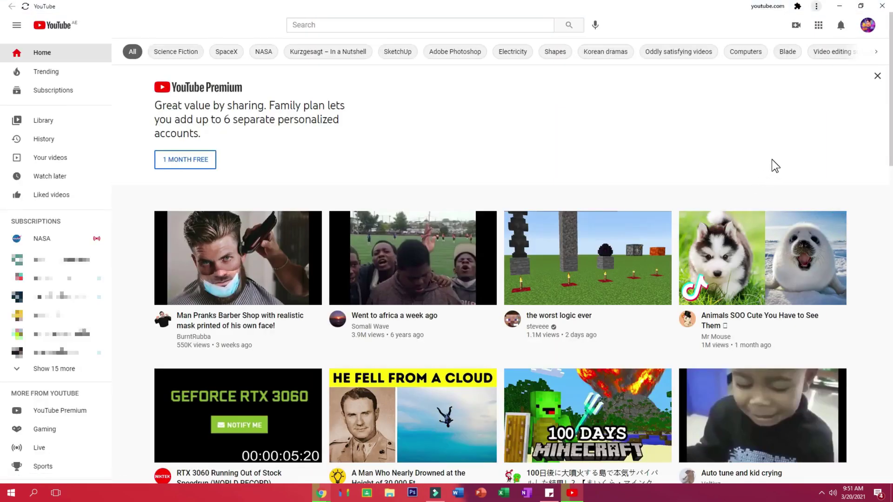
left_click(882, 6)
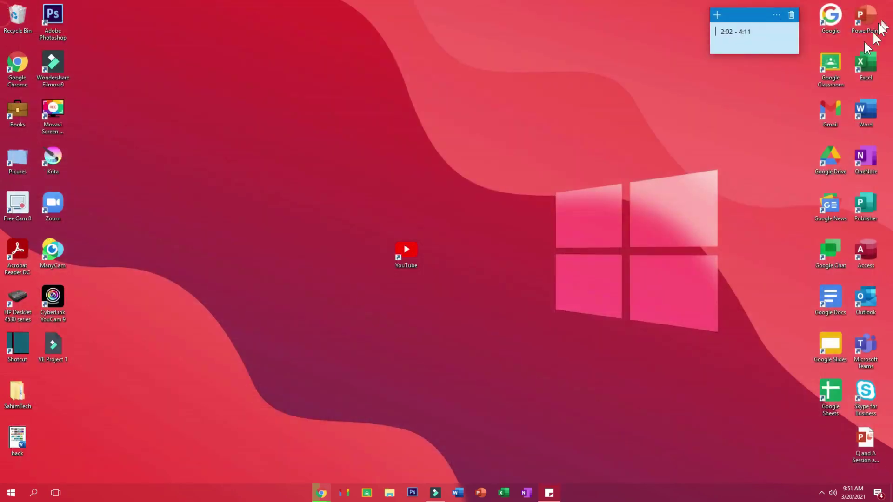
left_click_drag(420, 297, 386, 149)
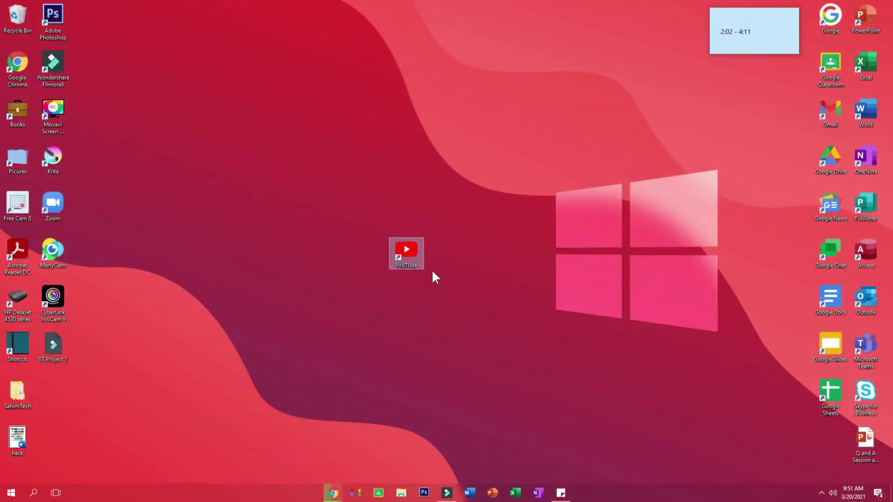
Step: Delete the YouTube desktop shortcut, then restore it with Undo Delete
right_click(417, 250)
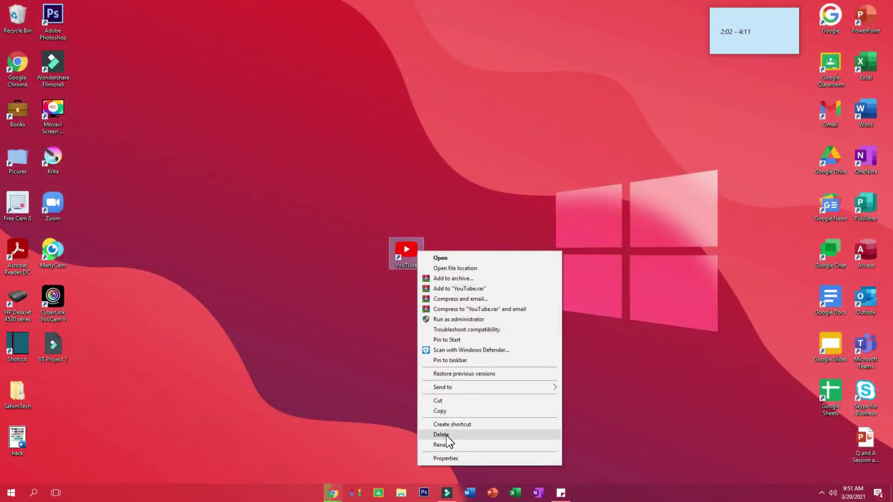
left_click(446, 435)
right_click(359, 126)
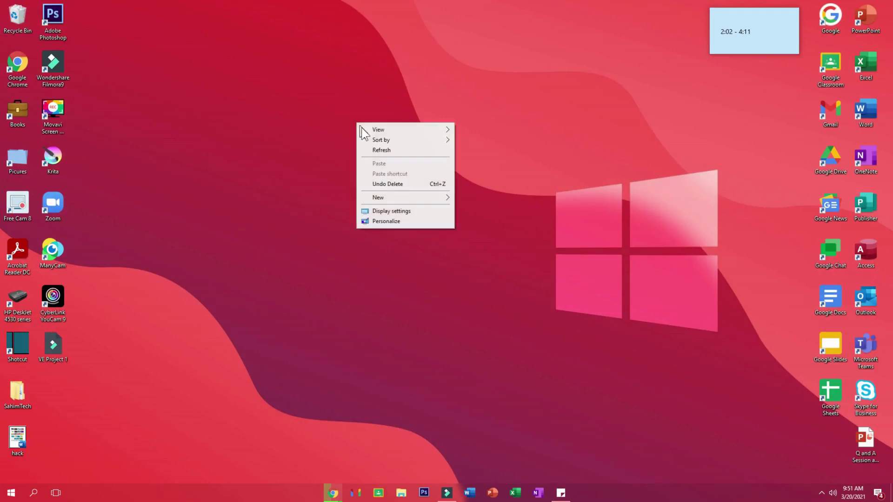
left_click(402, 184)
Step: Search Windows for 'youtube', clear the search text, and close the search panel
left_click(31, 493)
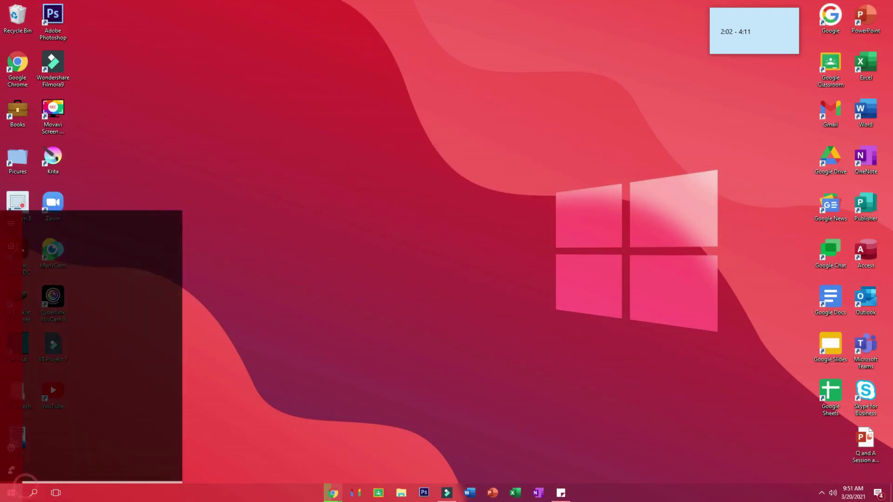
type("youtube")
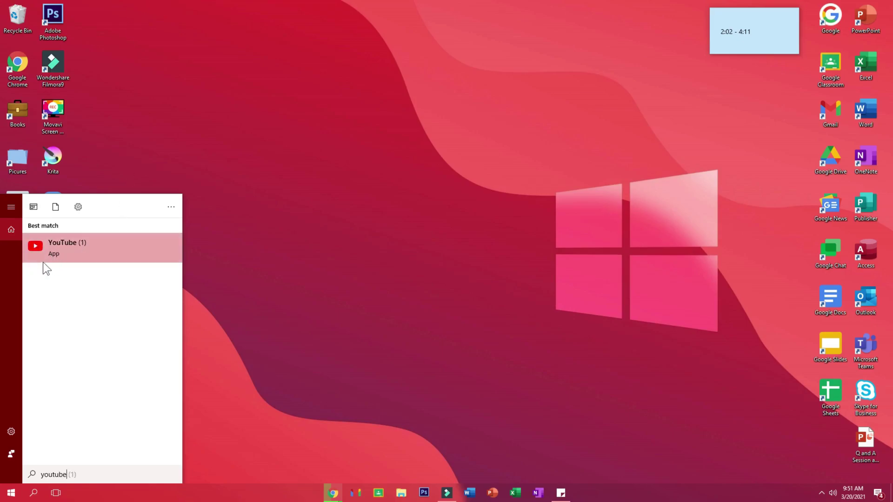
double_click(82, 477)
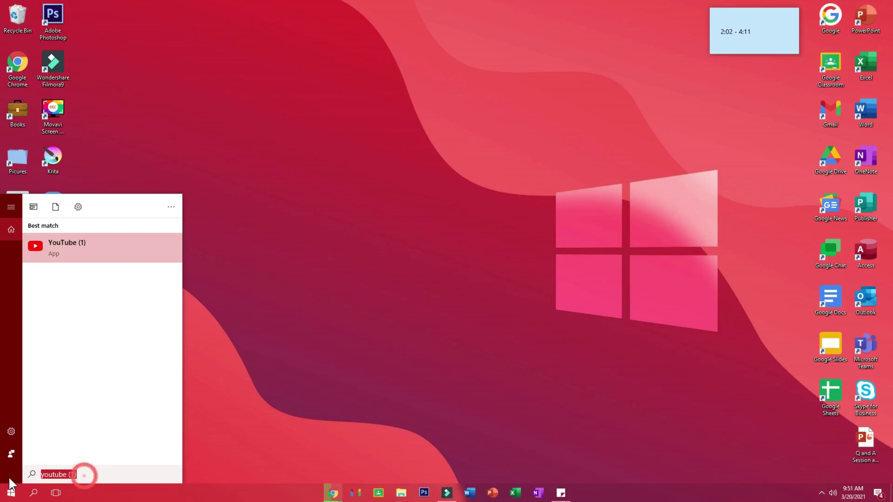
key("BackSpace")
left_click(461, 309)
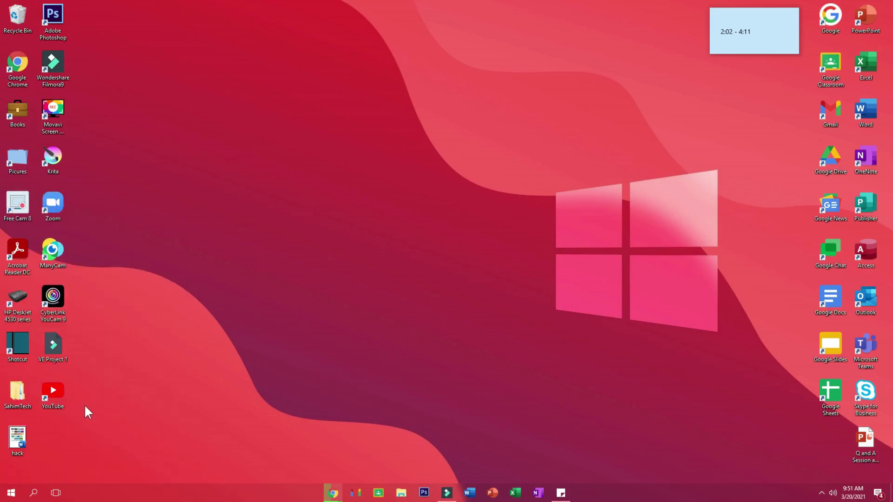
left_click_drag(61, 404, 347, 272)
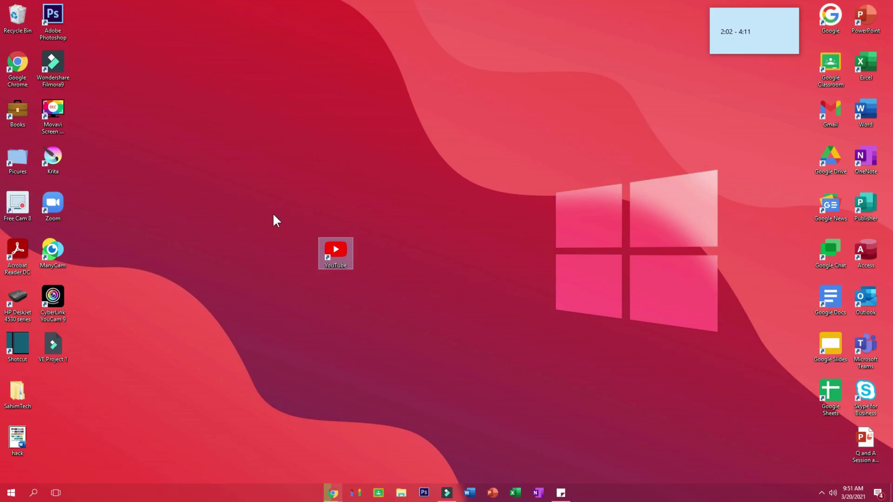
left_click_drag(381, 331, 268, 167)
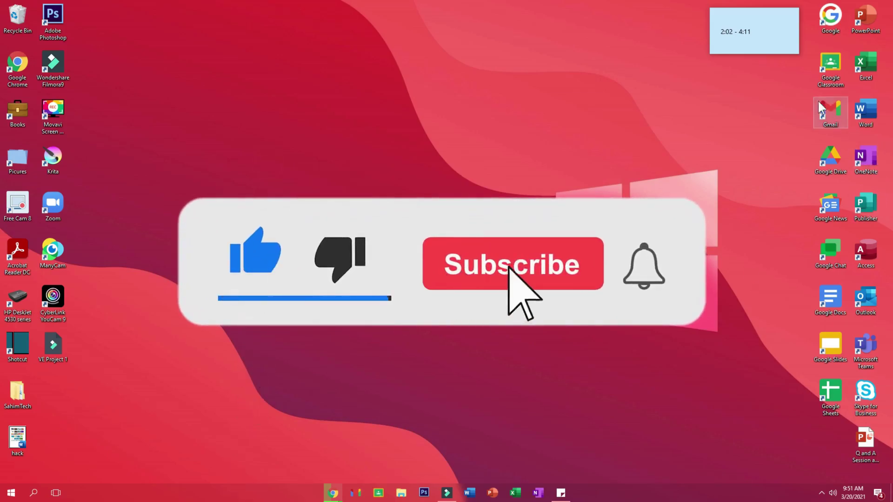
left_click_drag(809, 195, 816, 11)
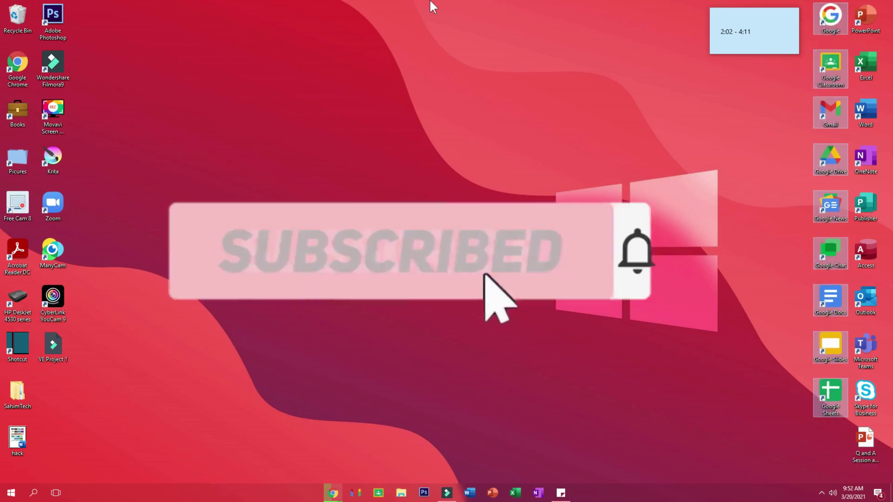
left_click(672, 159)
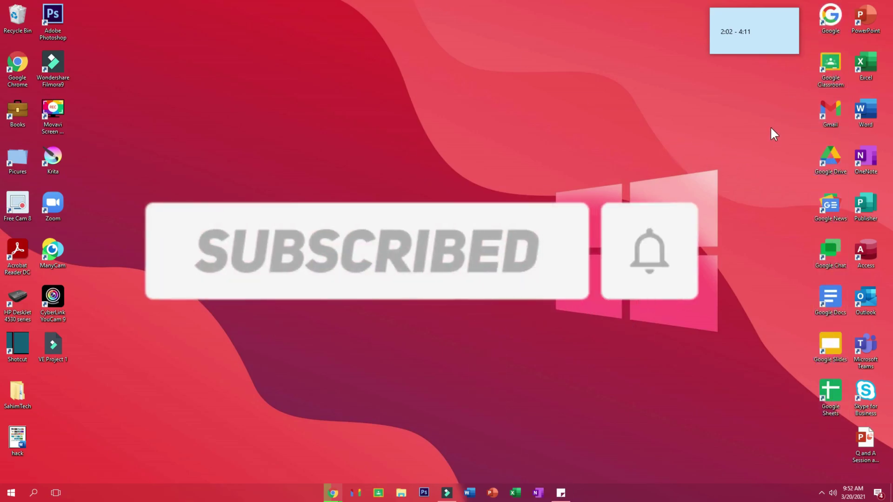
left_click_drag(795, 63, 830, 65)
left_click(714, 176)
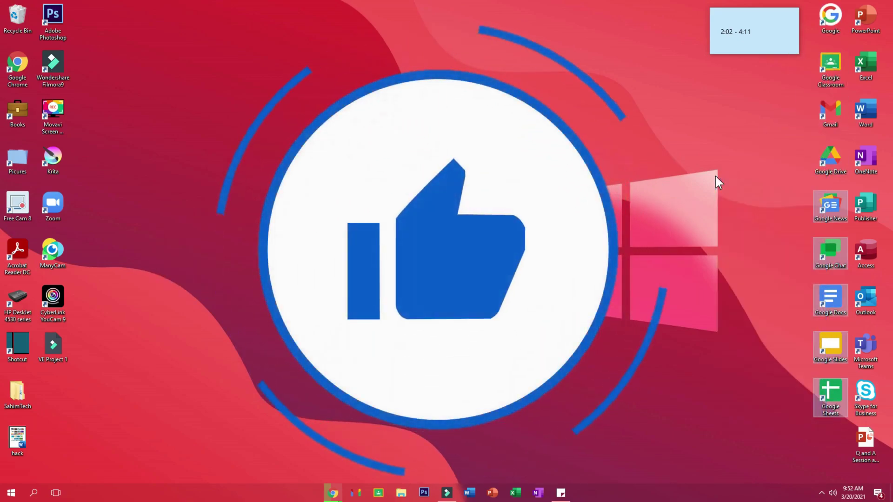
left_click_drag(889, 66, 850, 414)
left_click(651, 228)
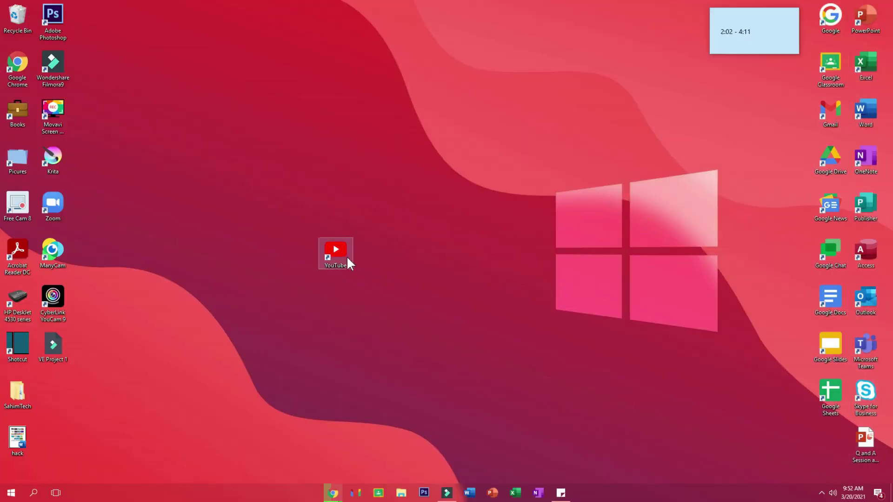
left_click_drag(76, 365, 79, 373)
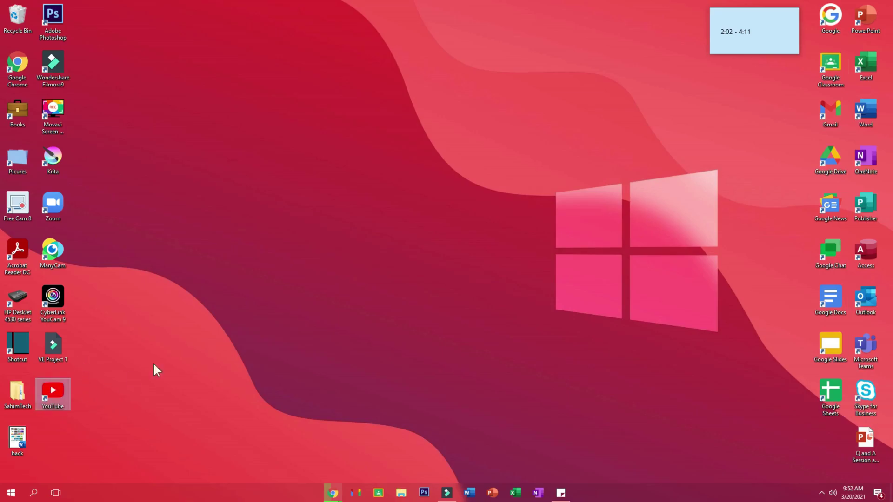
left_click(334, 249)
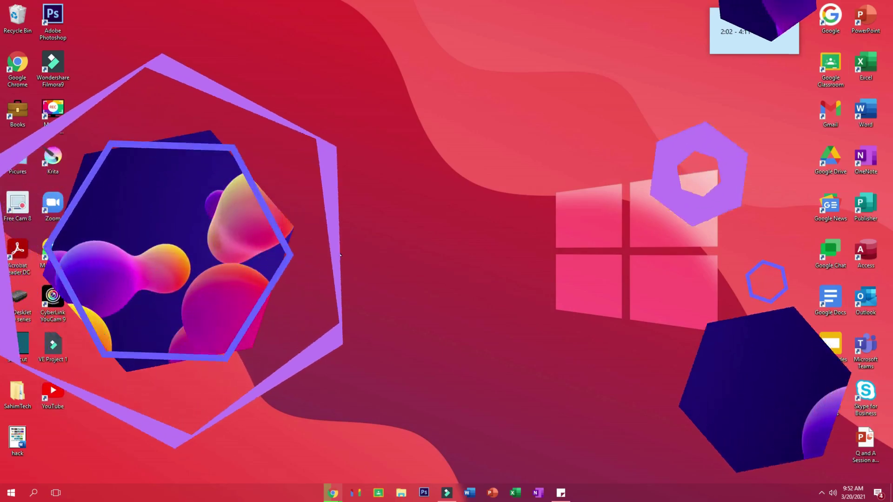